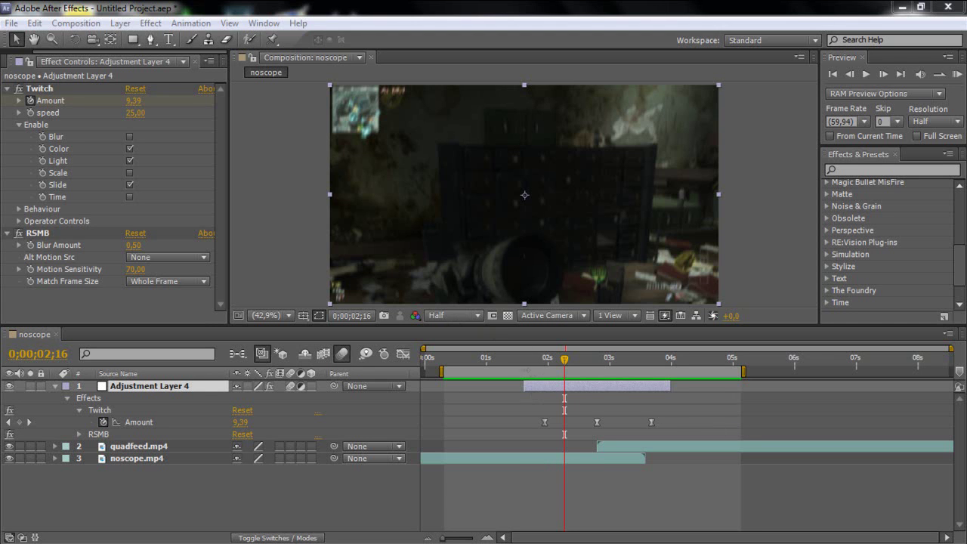
Step: Scrub through the existing Twitch keyframes on Adjustment Layer 4 and preview the transition between the two clips
click(544, 360)
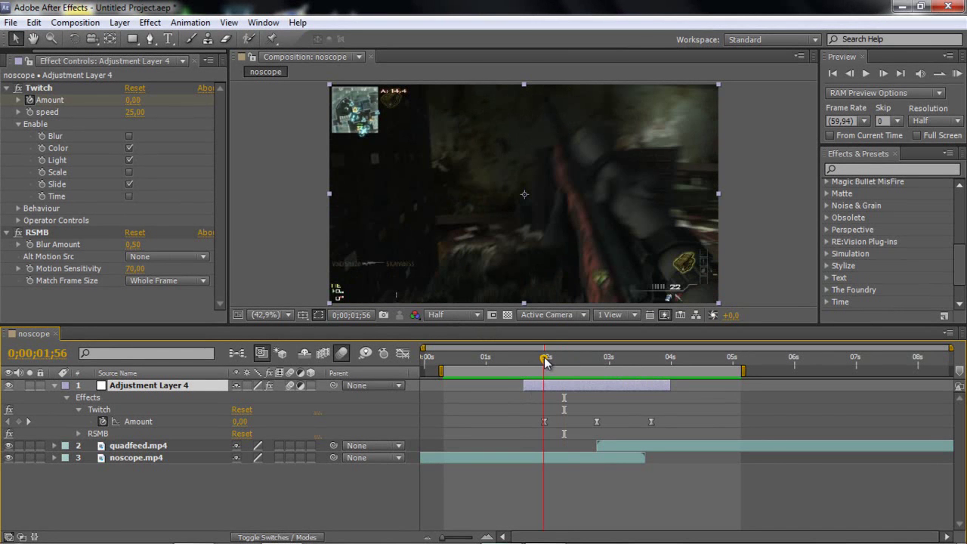
click(548, 359)
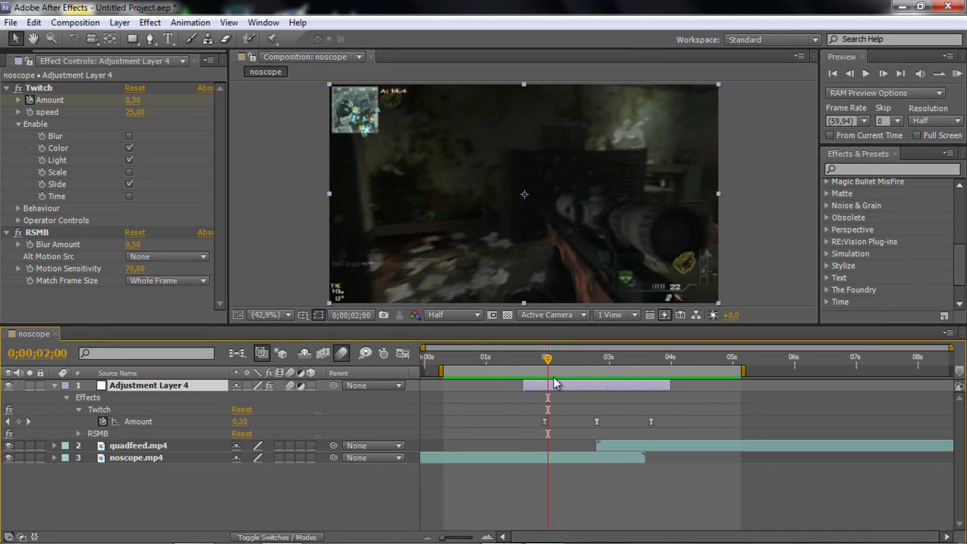
click(596, 368)
drag(530, 382, 570, 383)
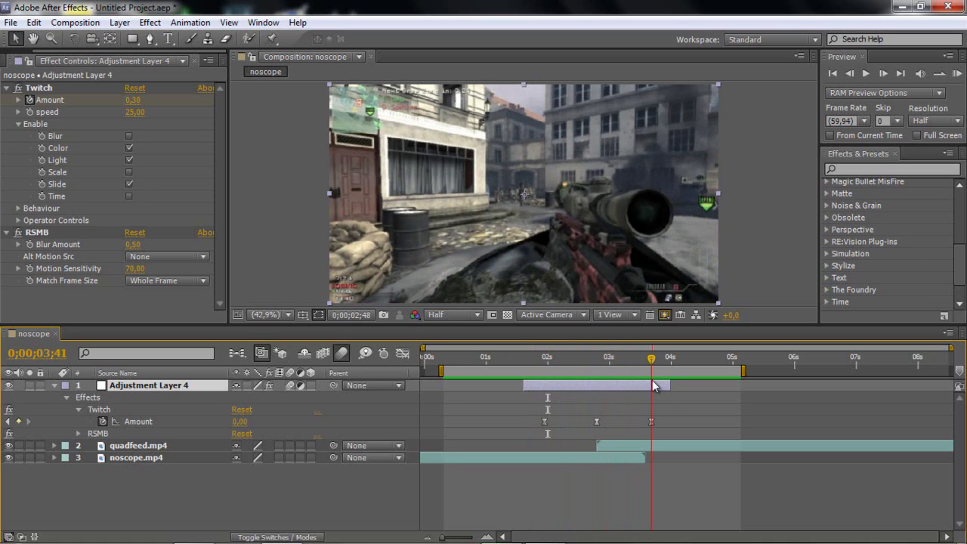
click(956, 74)
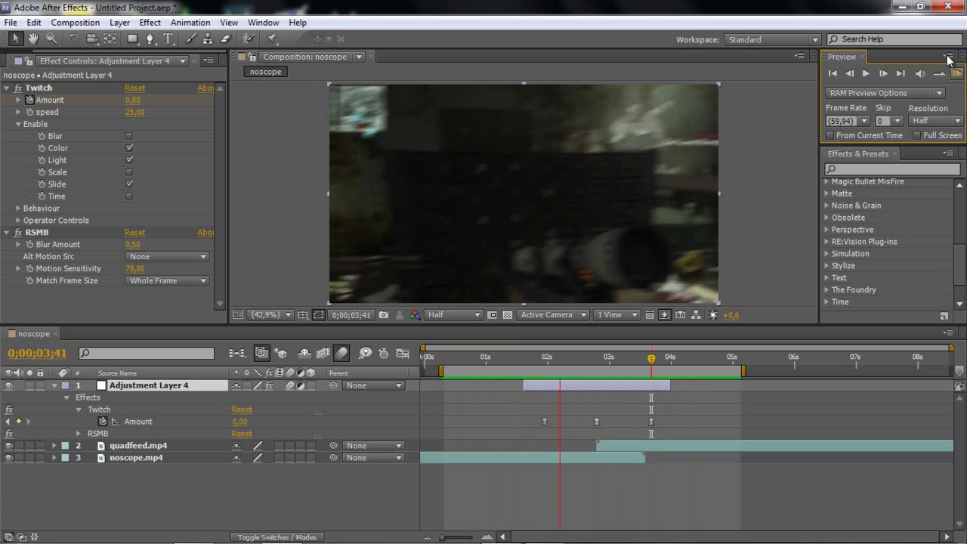
key(space)
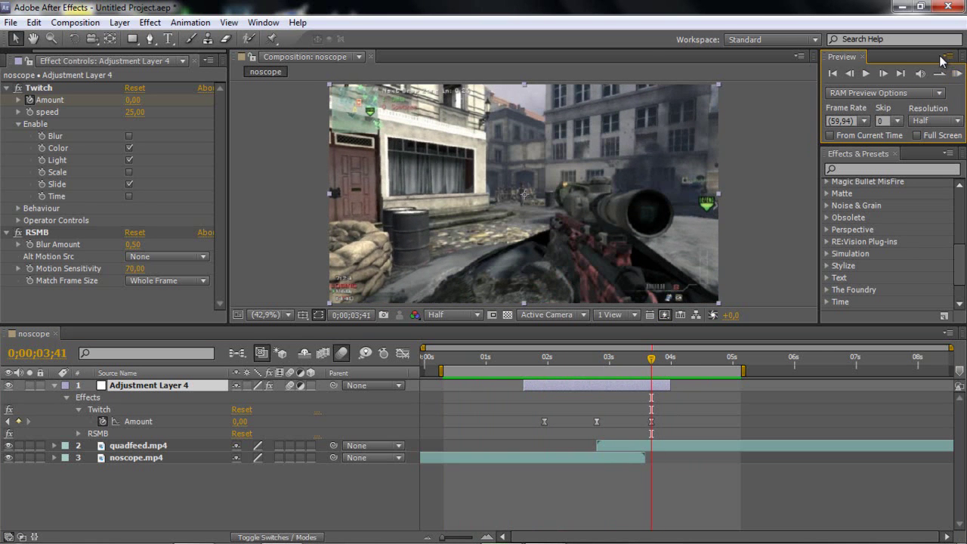
Step: Collapse Adjustment Layer 4 and remove its Twitch and RSMB effects
click(53, 386)
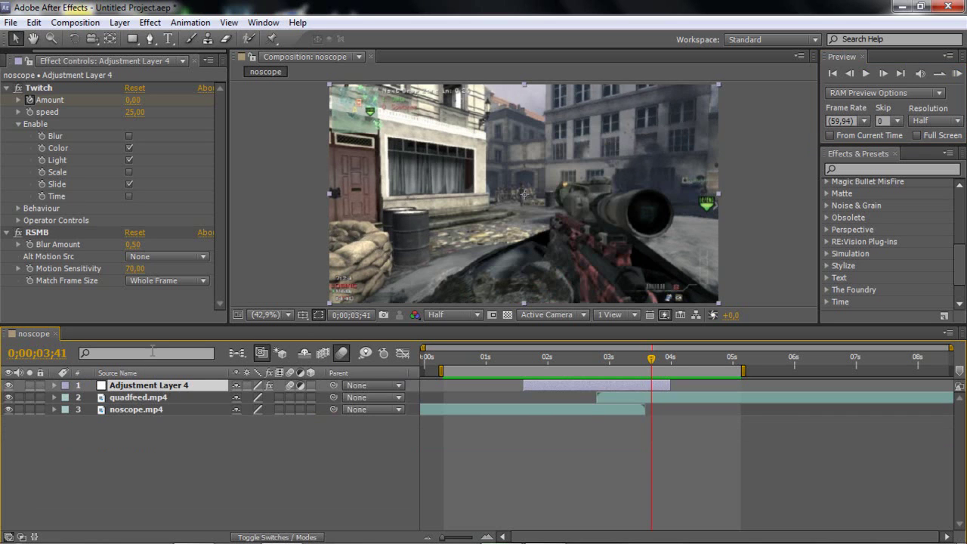
key(u)
key(u)
click(50, 84)
key(Delete)
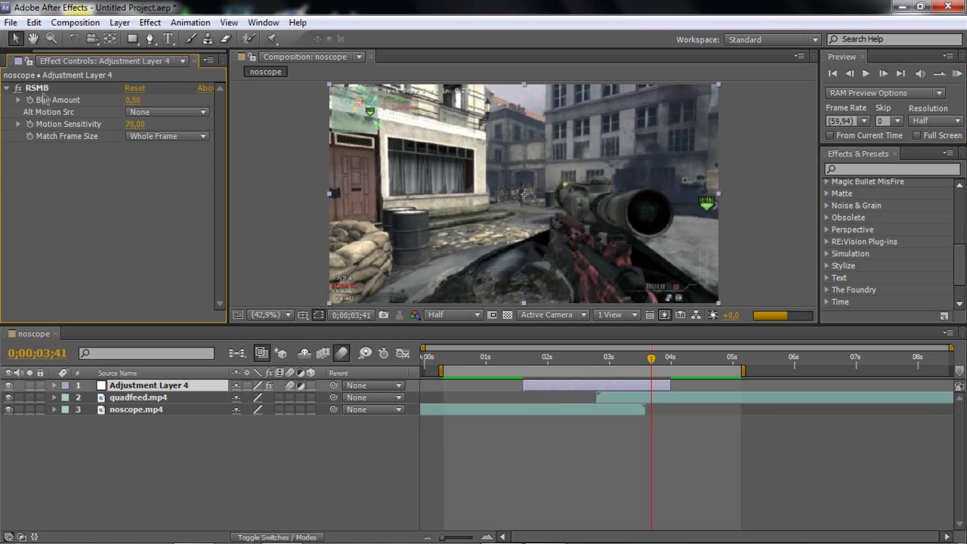
click(47, 91)
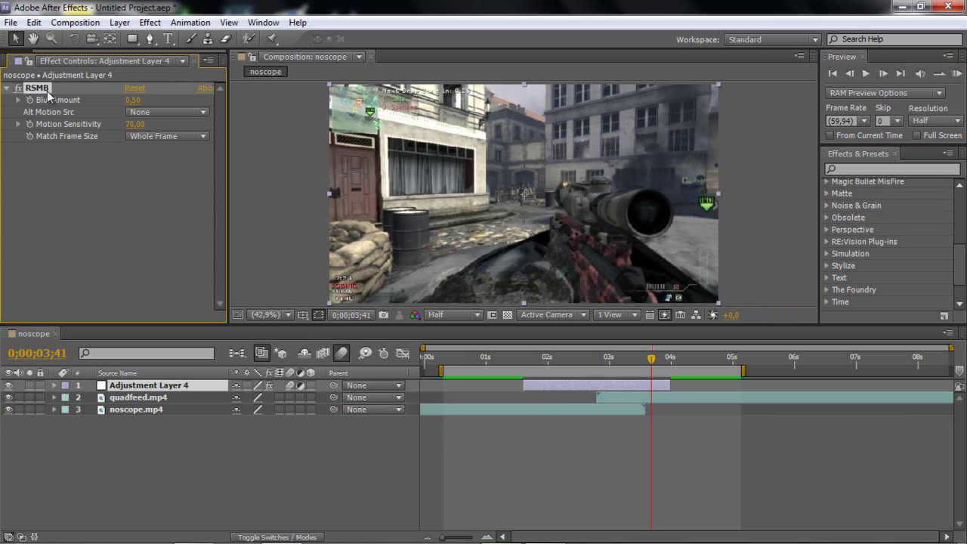
key(Delete)
Step: Place the current time at the cut, 0;00;02;48, and apply the Video Copilot Twitch effect to Adjustment Layer 4
mouse_move(593, 359)
mouse_down()
mouse_move(570, 362)
mouse_move(613, 365)
mouse_move(597, 368)
mouse_up()
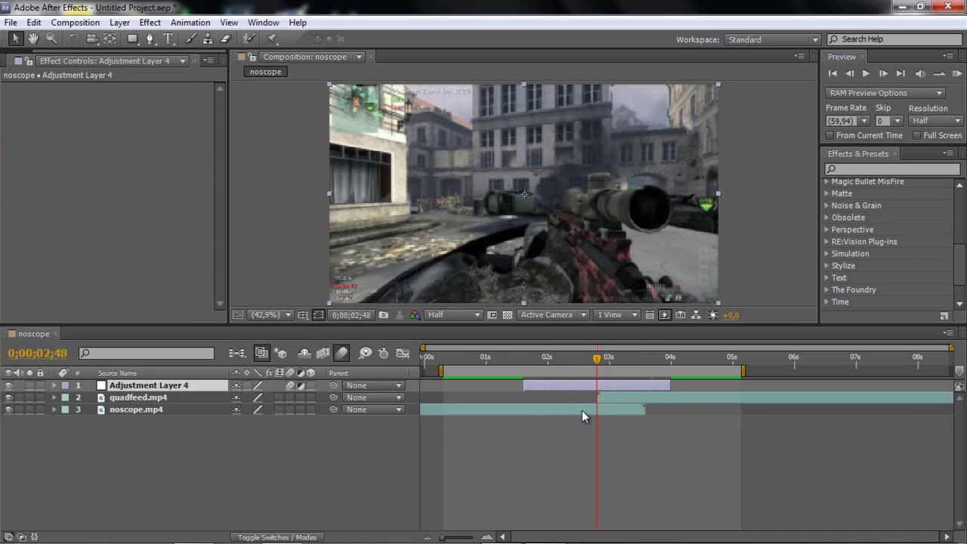
scroll(877, 199, up, 4)
click(881, 168)
text(twitch)
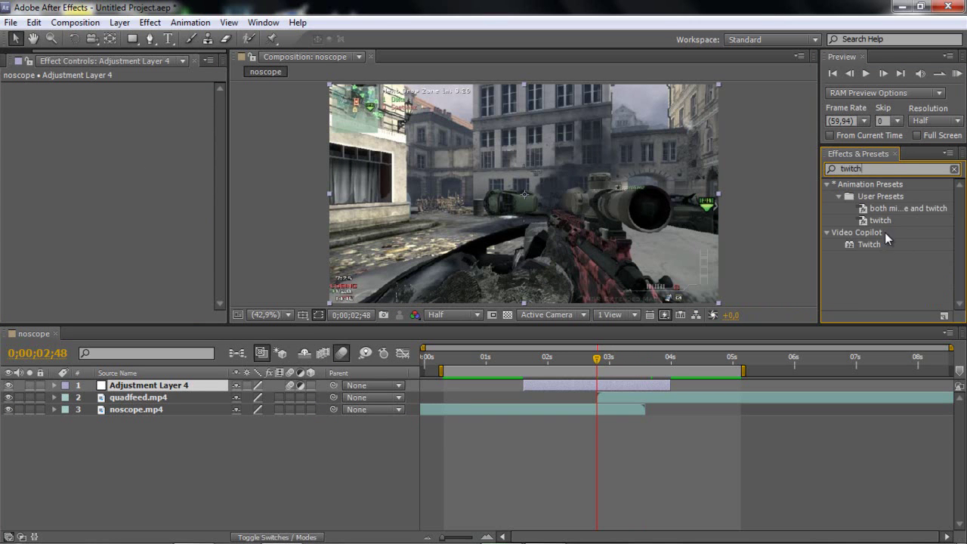
drag(871, 244, 715, 331)
drag(676, 358, 602, 386)
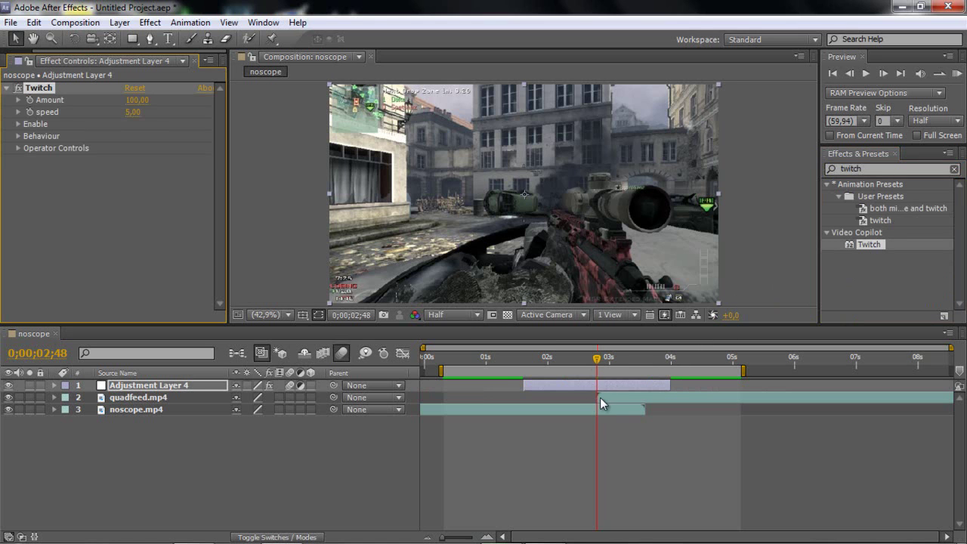
Step: Examine the cut between noscope.mp4 and quadfeed.mp4 frame by frame, returning to the first quadfeed.mp4 frame at 0;00;02;48
click(600, 397)
click(597, 407)
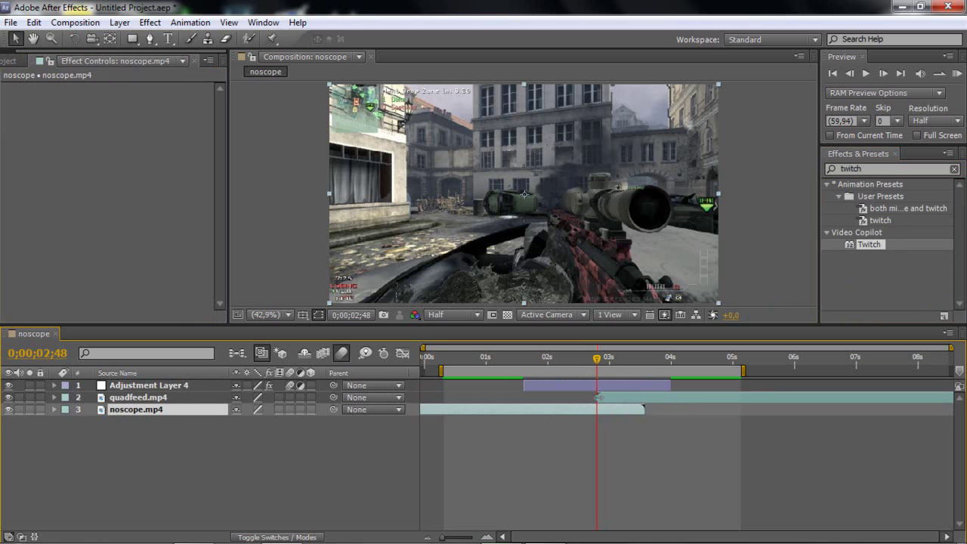
click(598, 394)
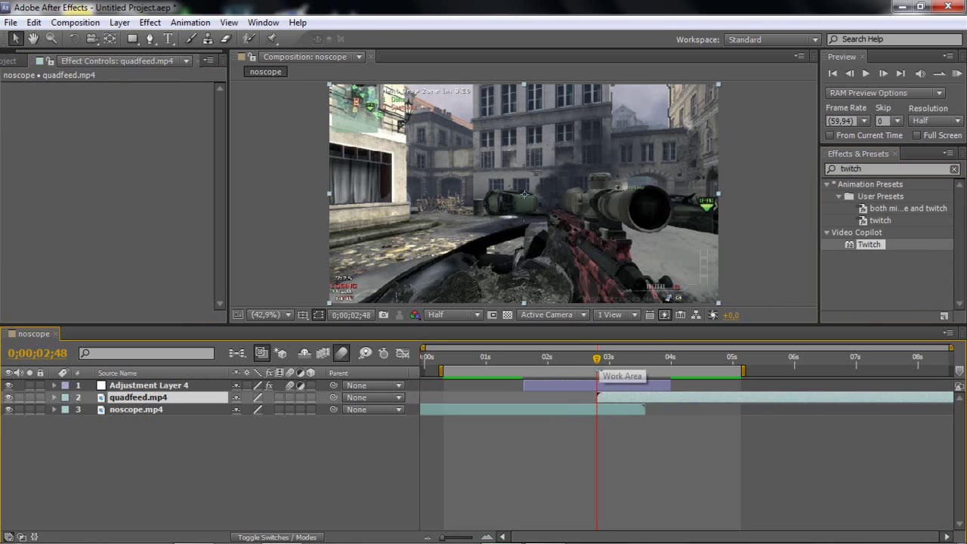
click(848, 73)
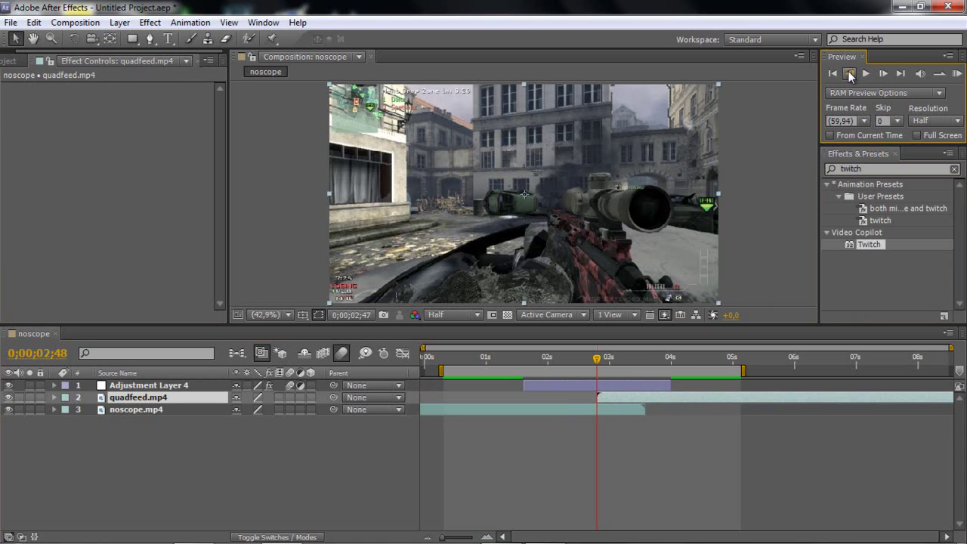
click(866, 73)
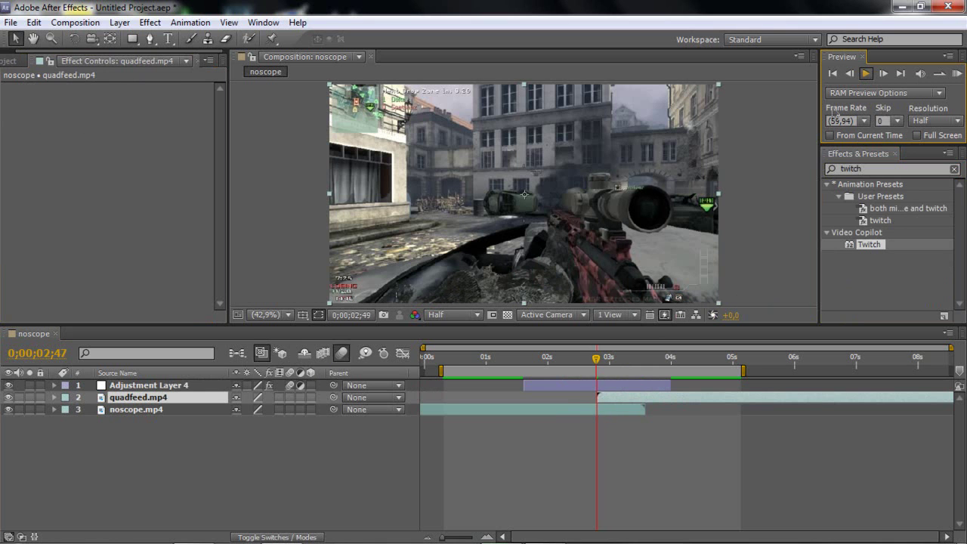
click(850, 74)
click(850, 74)
click(850, 73)
click(849, 73)
click(850, 73)
click(849, 73)
click(850, 73)
click(849, 73)
click(850, 74)
click(882, 73)
click(882, 74)
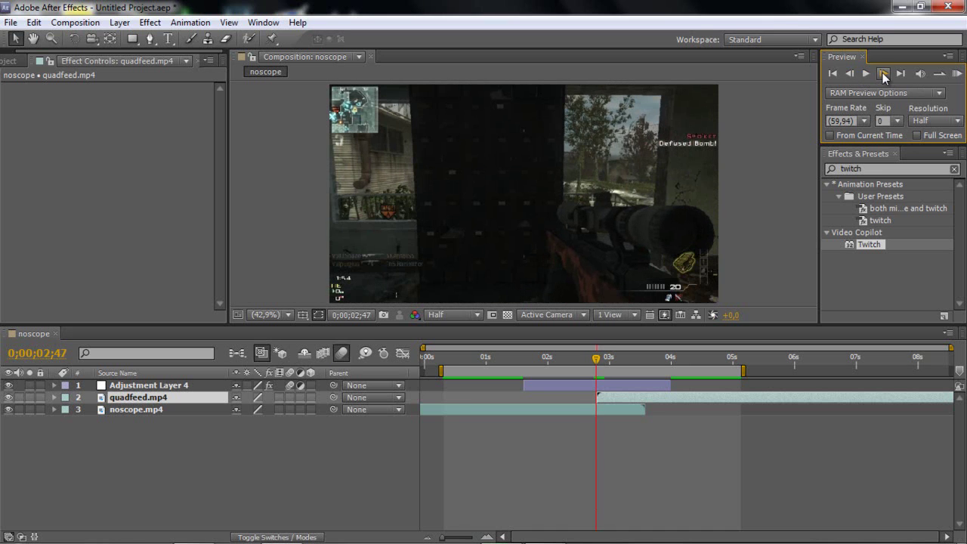
click(882, 74)
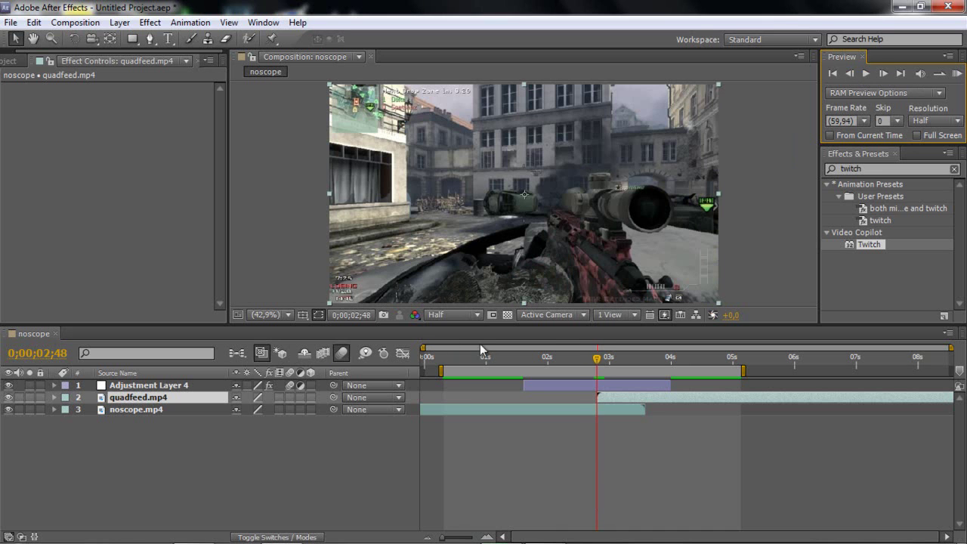
Step: Keyframe Adjustment Layer 4's Twitch Amount at 45 at 0;00;02;48 and set the Twitch speed to 25
click(587, 387)
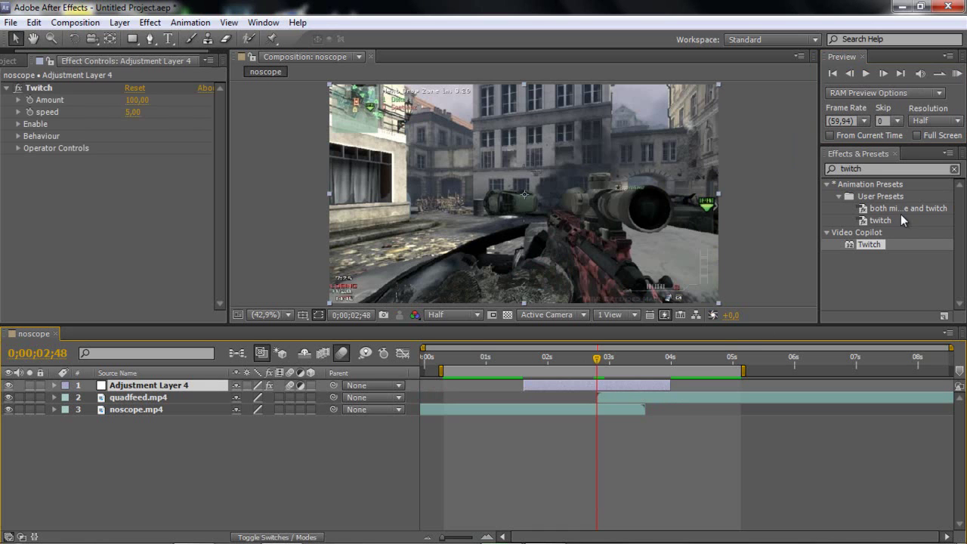
click(31, 101)
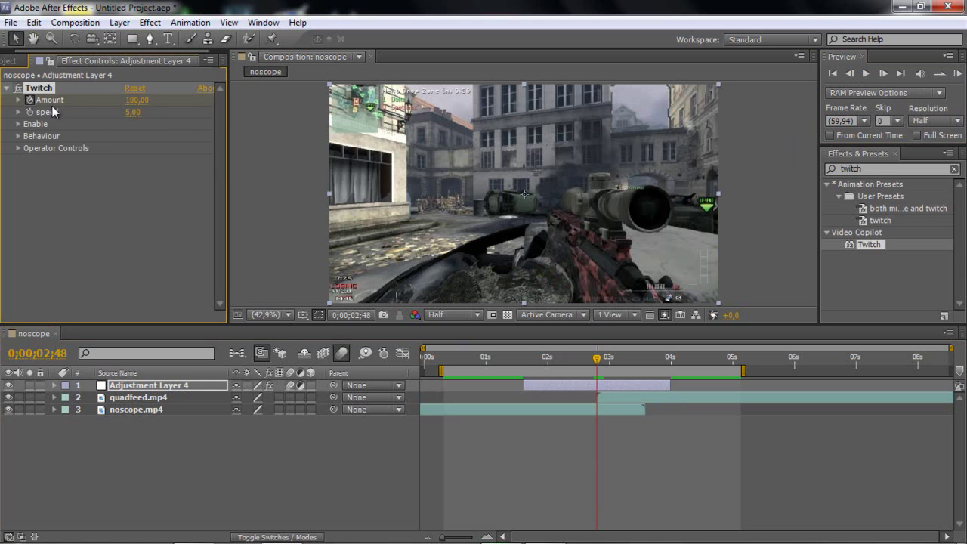
click(137, 99)
text(45)
key(Return)
click(129, 113)
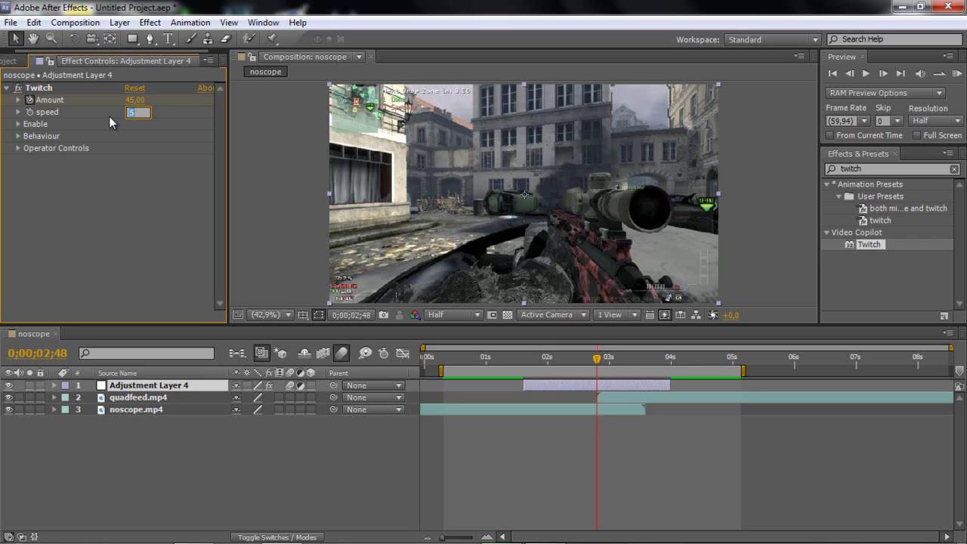
text(25)
key(Return)
Step: Enable the Color, Light and Slide operators of the Twitch effect
click(19, 124)
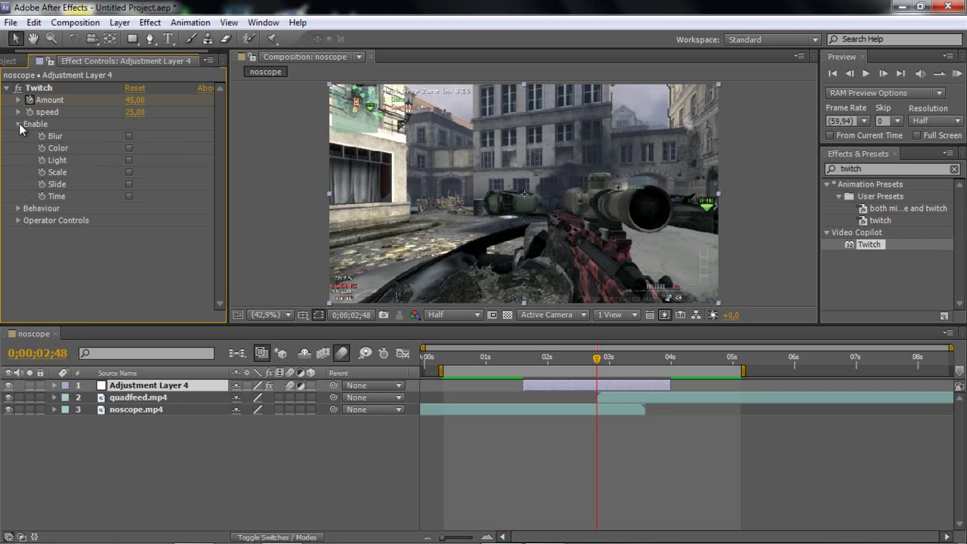
click(128, 184)
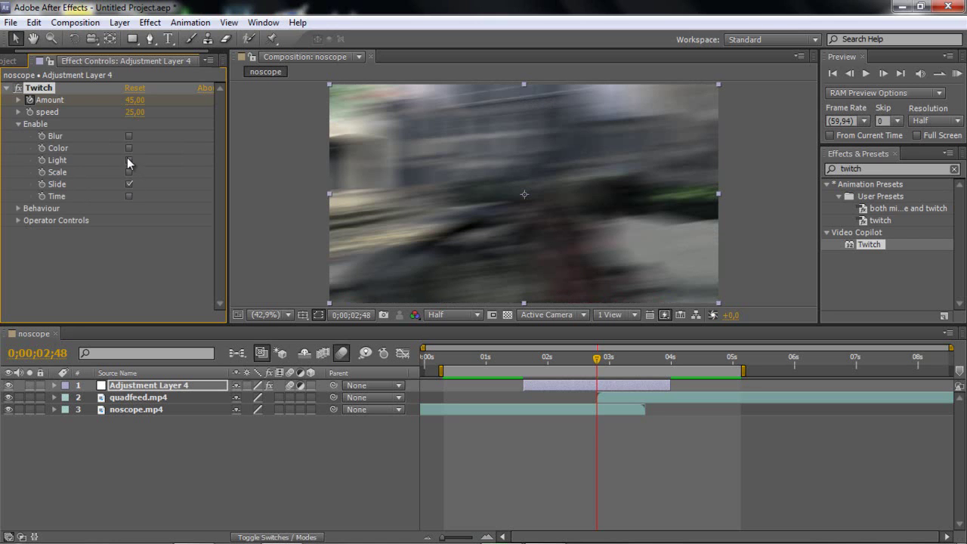
click(18, 124)
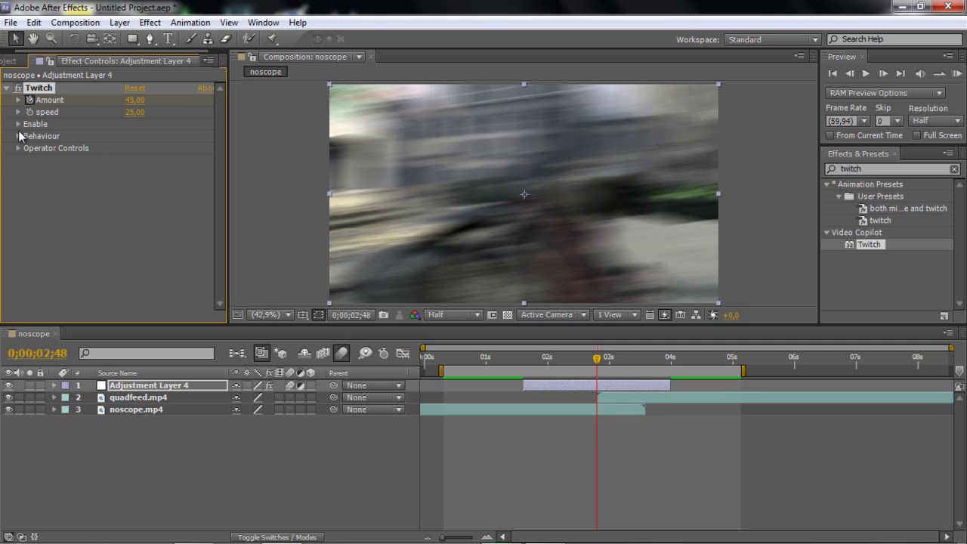
Step: Set Slide RGB Split to 1 in the Twitch effect's Slide operator controls
click(18, 134)
click(18, 135)
click(18, 148)
click(30, 208)
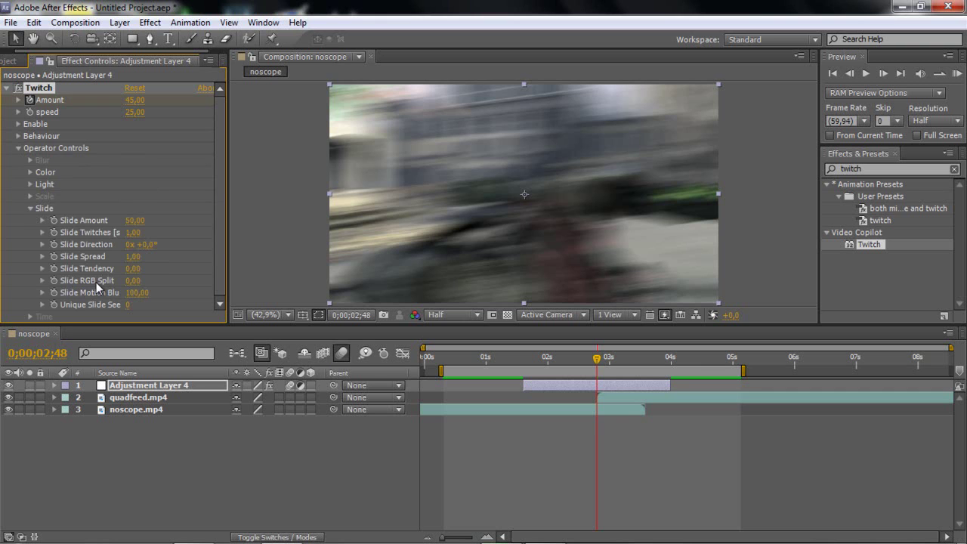
drag(132, 280, 172, 284)
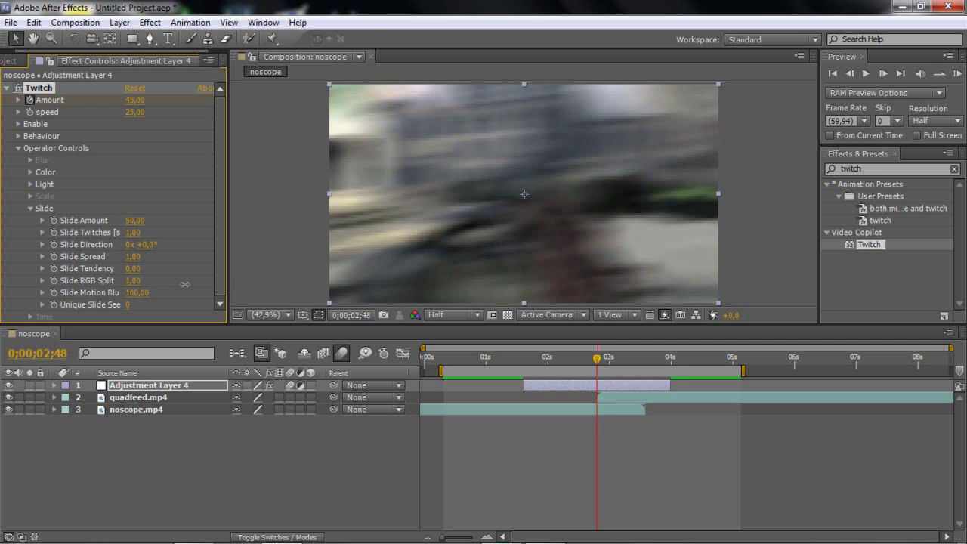
click(19, 147)
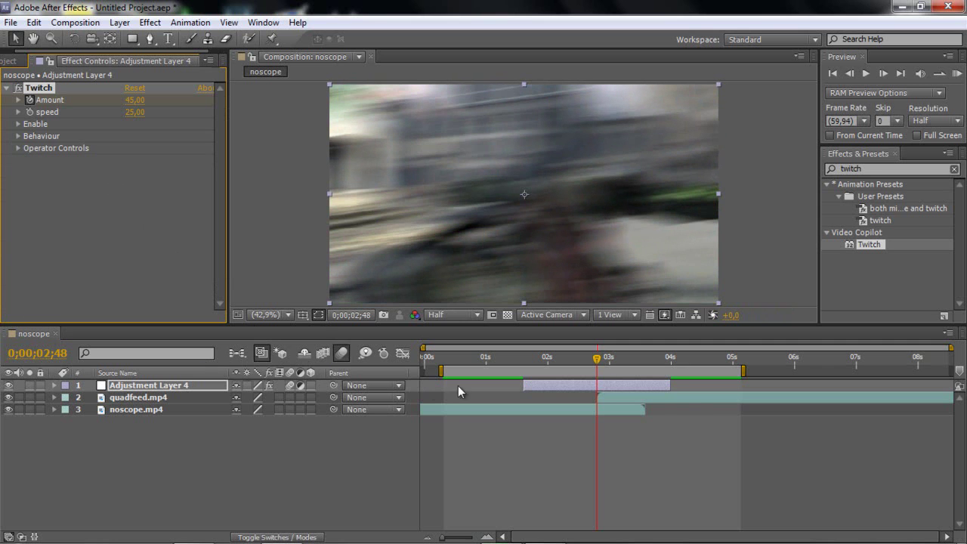
Step: Reveal the Twitch Amount keyframe on Adjustment Layer 4 and add an Amount keyframe of 0 at 0;00;01;59, before the cut
key(u)
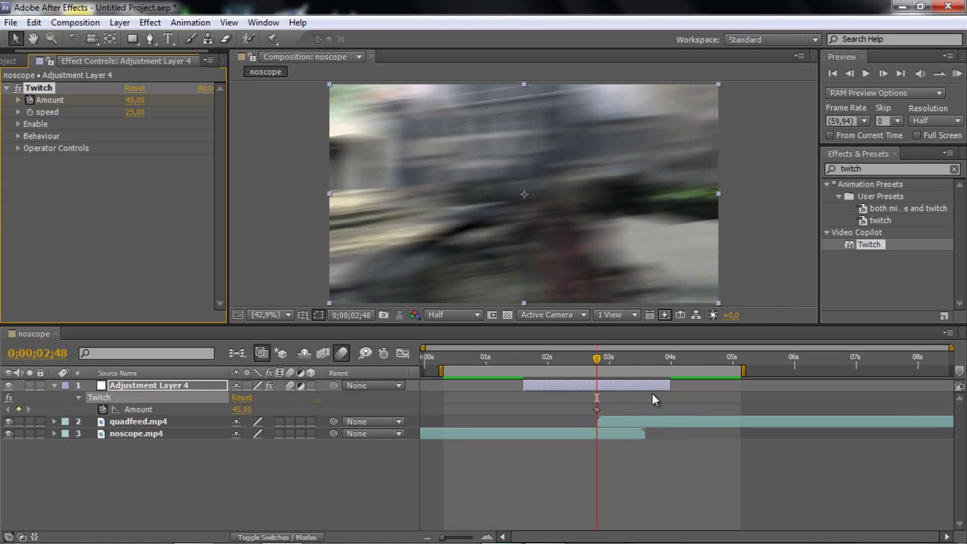
click(602, 422)
click(596, 436)
click(598, 423)
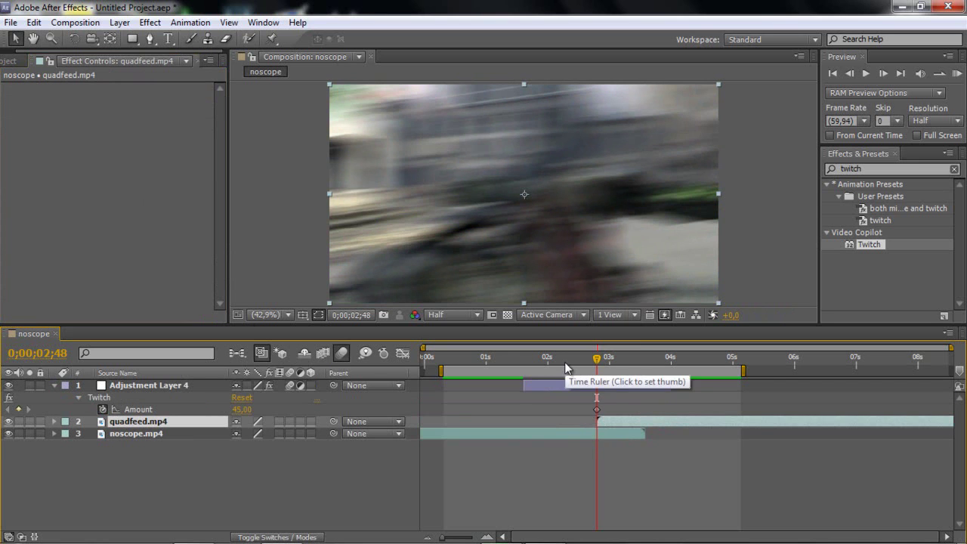
click(547, 360)
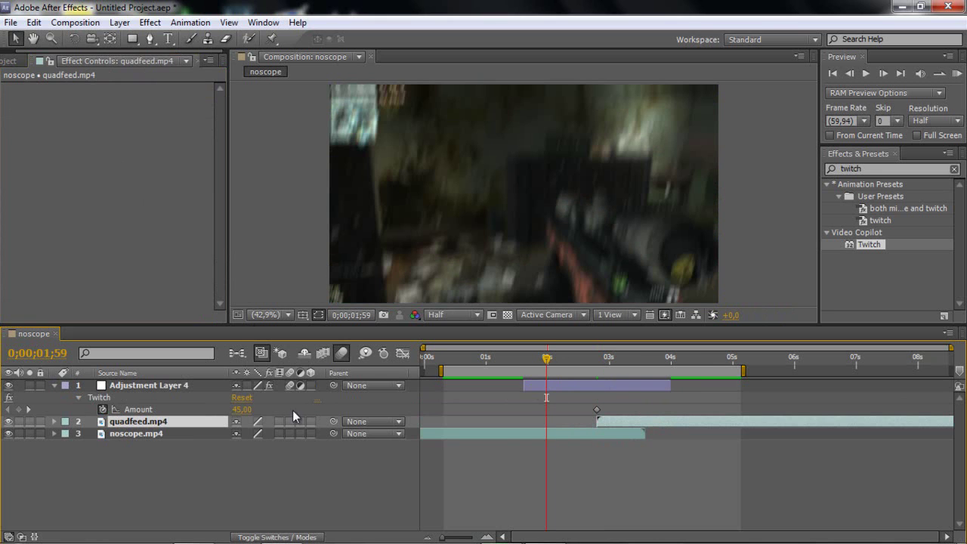
click(242, 410)
text(0)
click(252, 468)
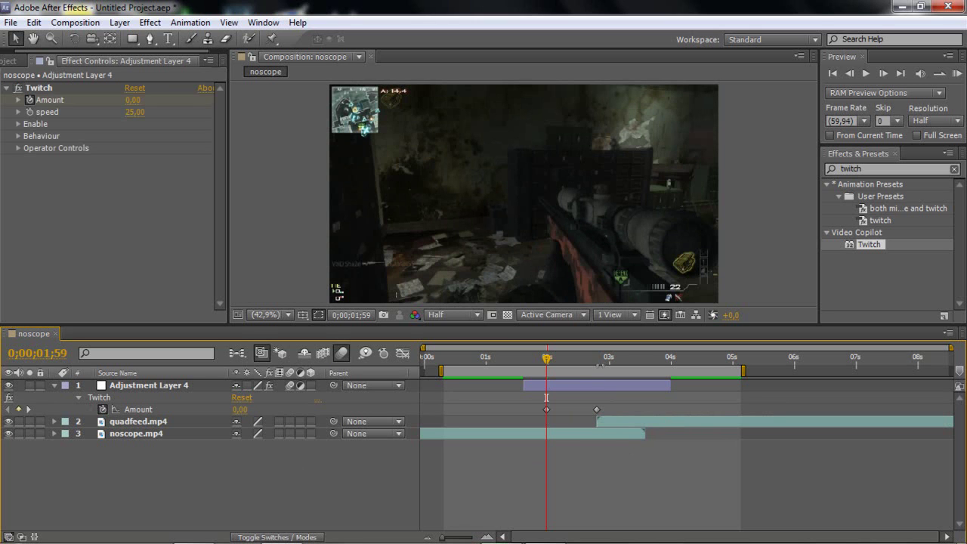
Step: Add a Twitch Amount keyframe of 0 at 0;00;03;39, after the cut
click(595, 356)
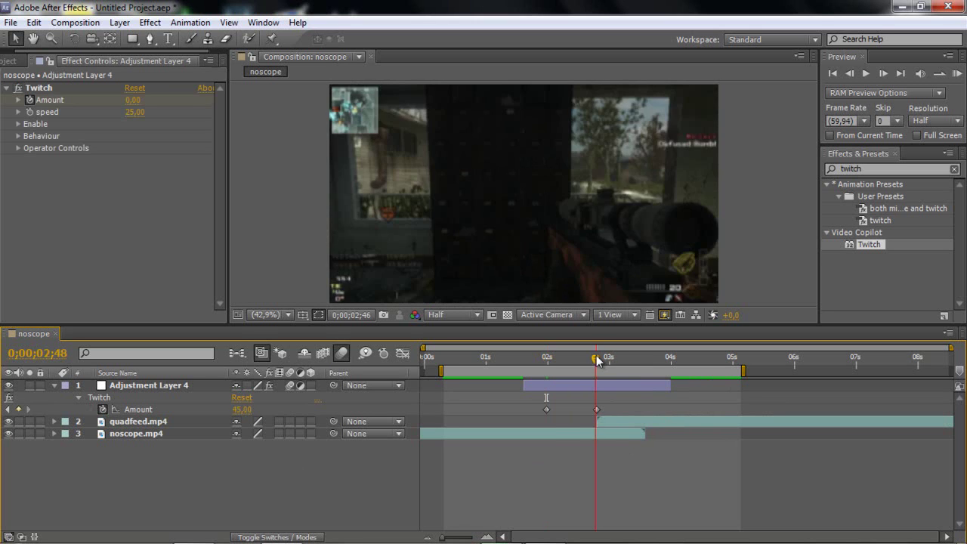
drag(596, 354, 596, 355)
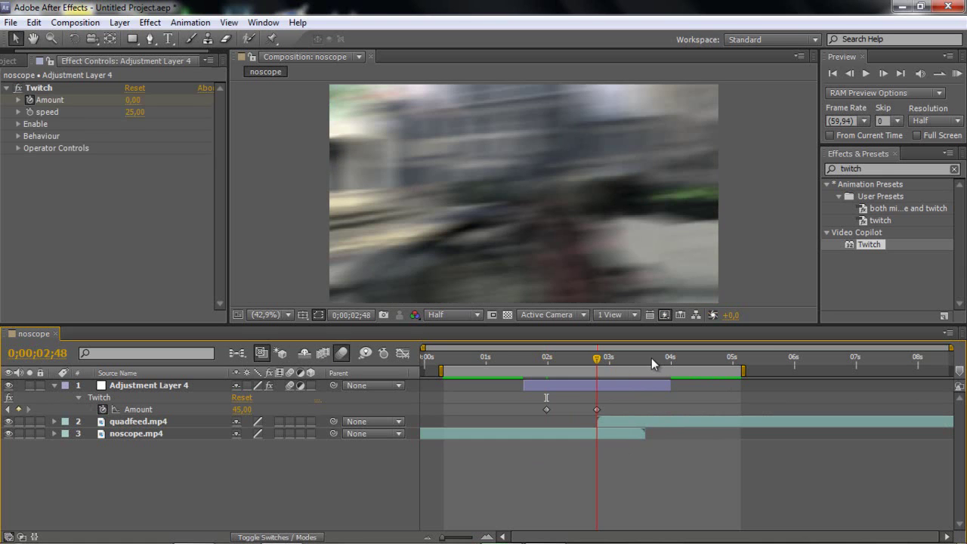
click(649, 357)
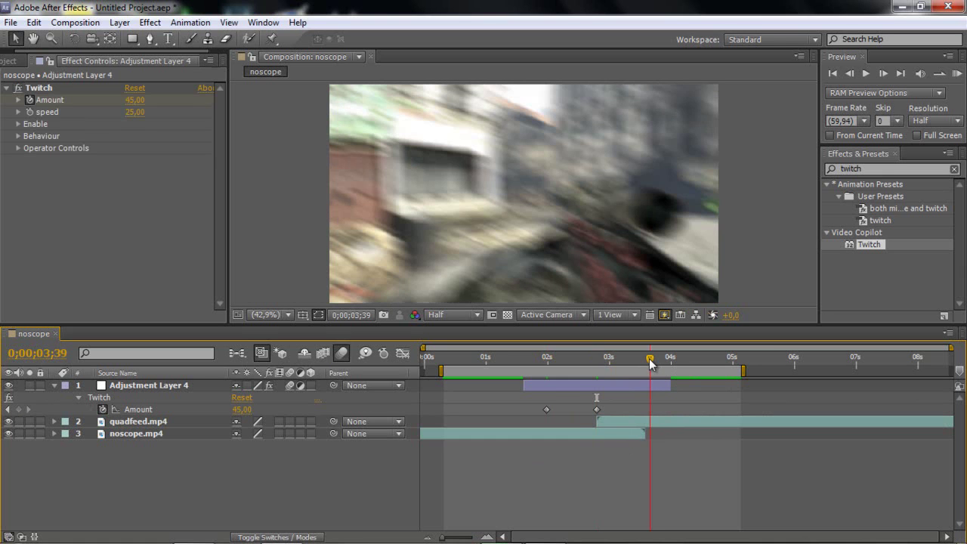
click(240, 409)
text(0)
key(Return)
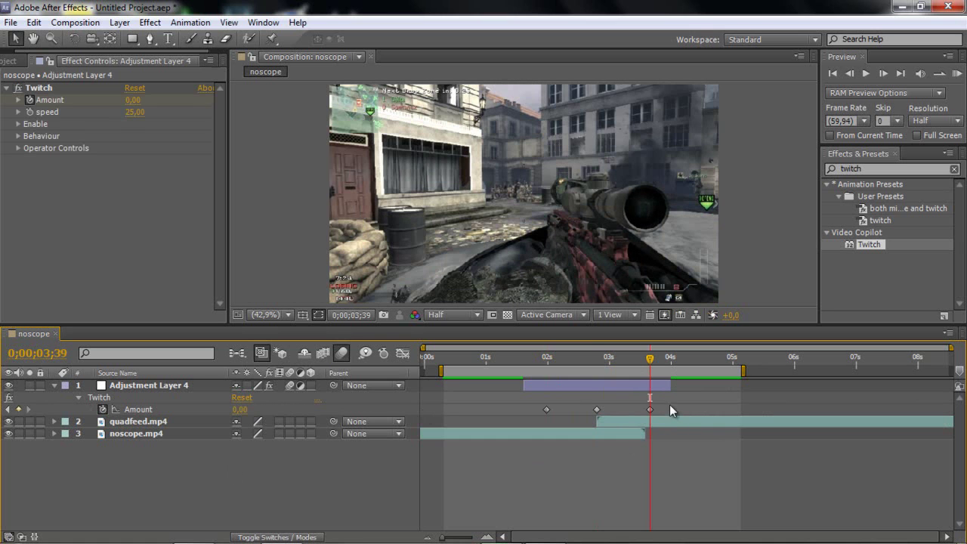
Step: Apply Easy Ease to all three Twitch Amount keyframes on Adjustment Layer 4, then collapse the layer's keyframed properties
mouse_move(674, 408)
mouse_down()
mouse_move(501, 408)
mouse_move(685, 408)
mouse_up()
click(501, 408)
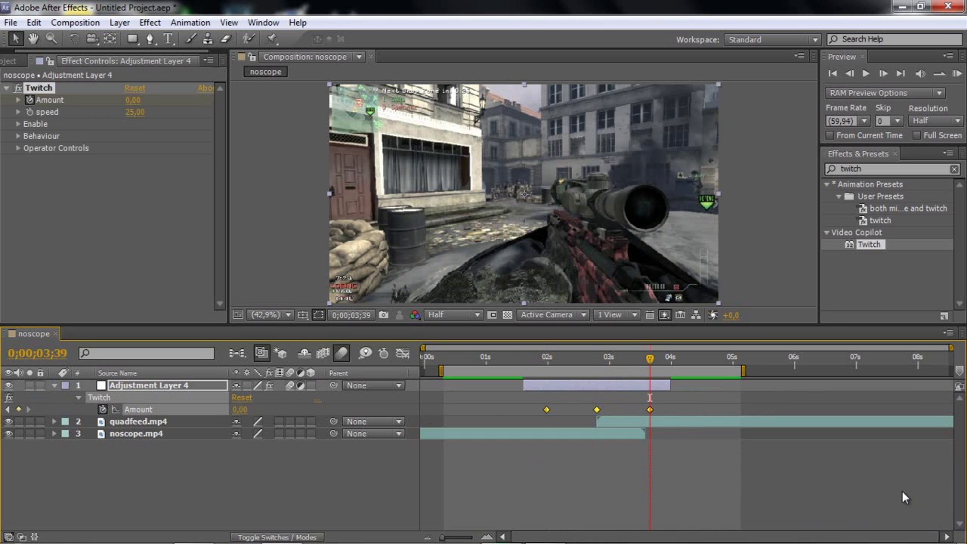
right_click(597, 409)
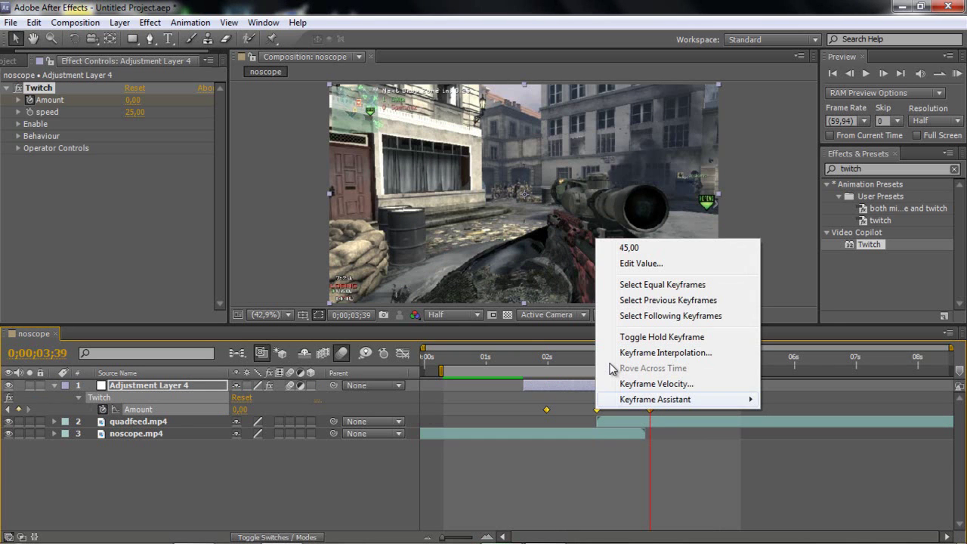
mouse_move(655, 399)
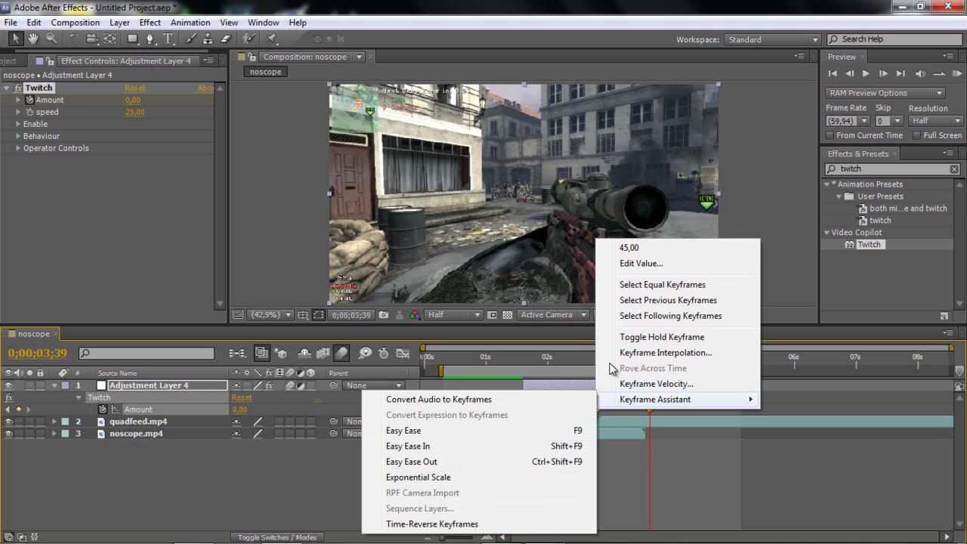
key(Down)
key(Down)
key(Return)
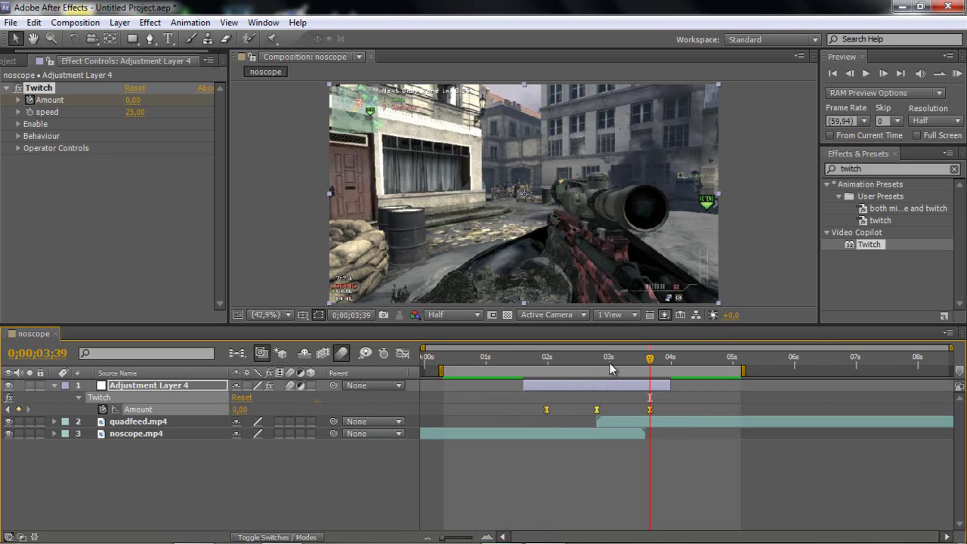
right_click(650, 409)
click(679, 460)
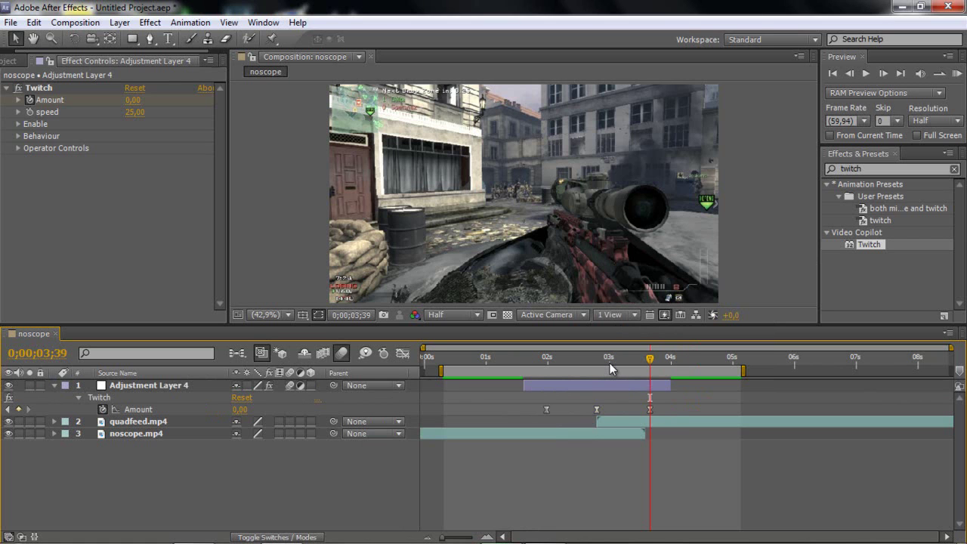
key(u)
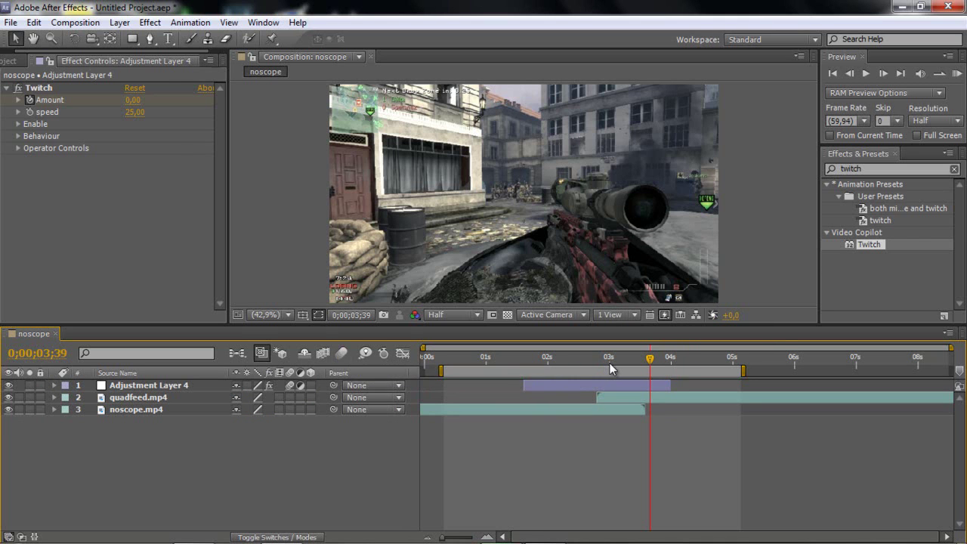
Step: Step through the frames around the start of quadfeed.mp4 to examine how the Twitch transition looks
drag(609, 365, 610, 363)
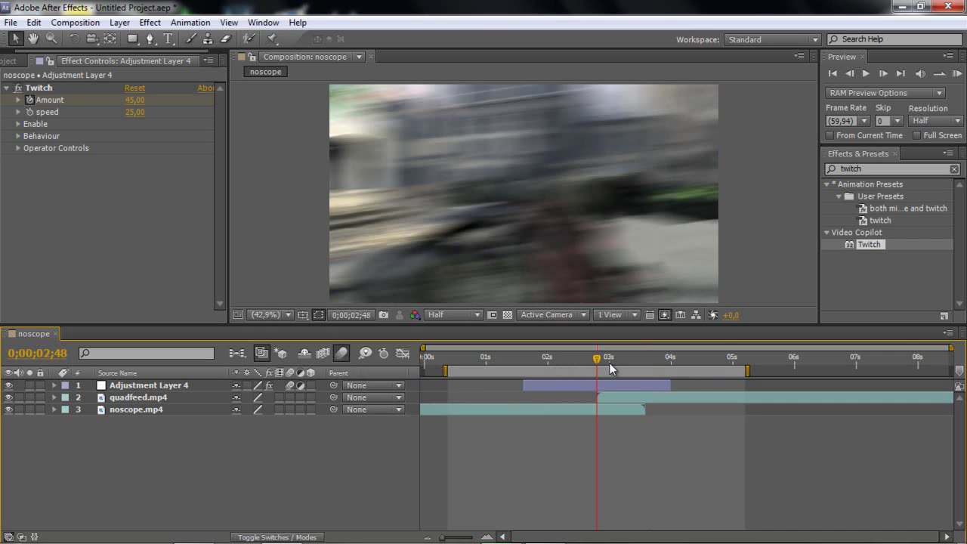
key(Page_Down)
key(shift+Page_Down)
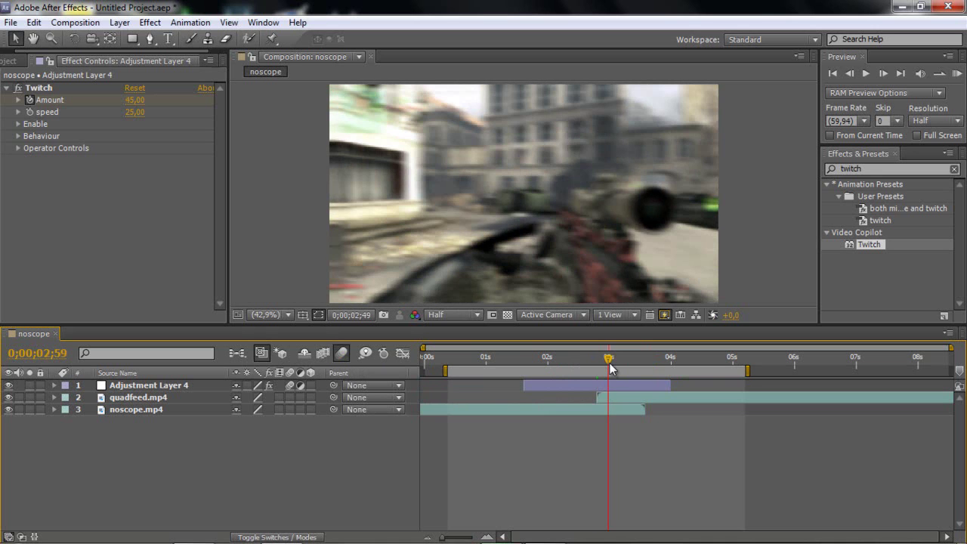
key(shift+Page_Up)
key(shift+Page_Up)
key(Page_Up)
key(Page_Up)
key(Page_Up)
key(Page_Up)
key(Page_Up)
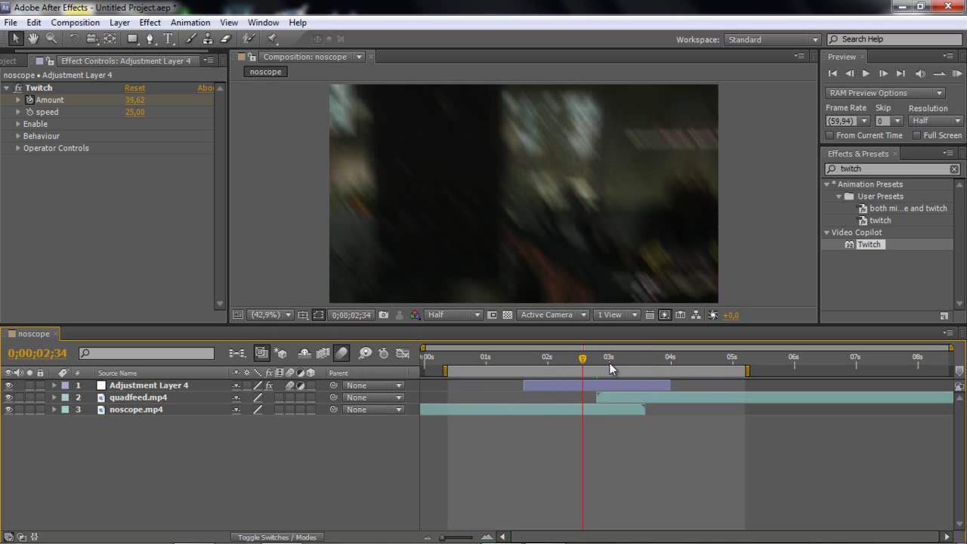
Step: Search the effects for "rsmb" and apply the RE:Vision RSMB effect to Adjustment Layer 4
key(ctrl+5)
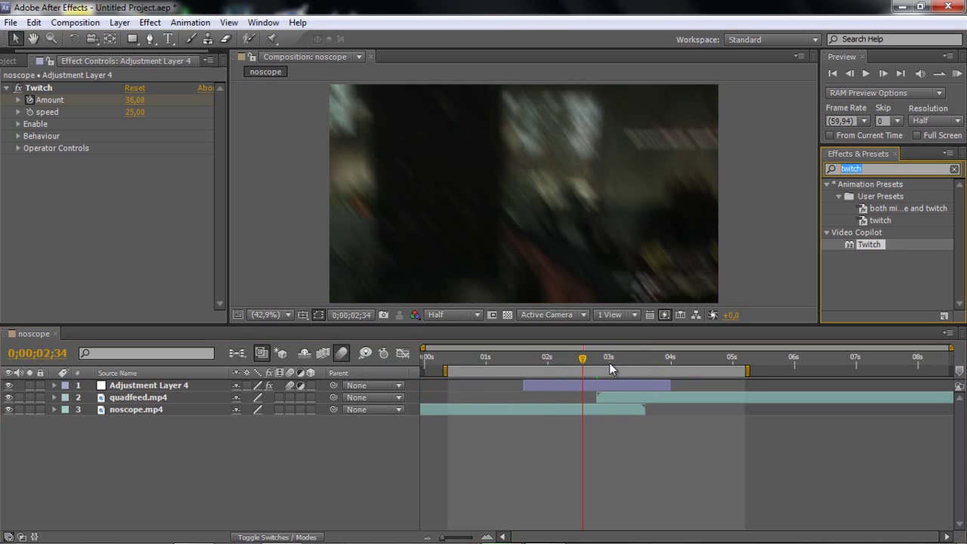
text(rs)
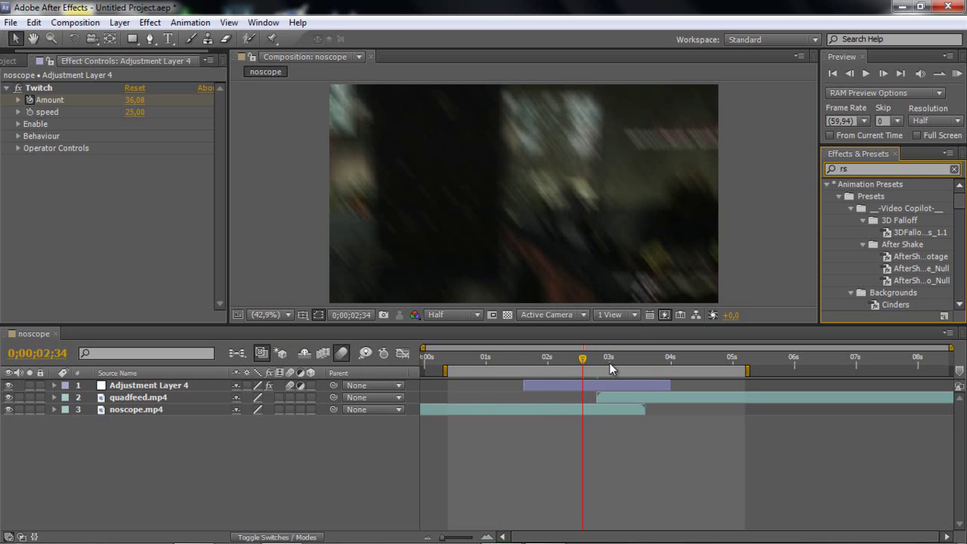
text(l)
key(BackSpace)
key(BackSpace)
key(BackSpace)
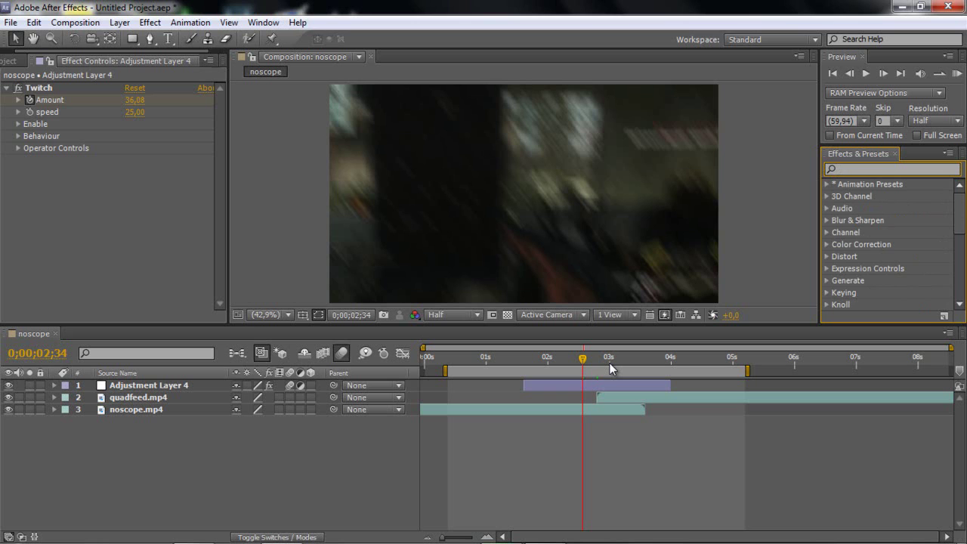
text(rs)
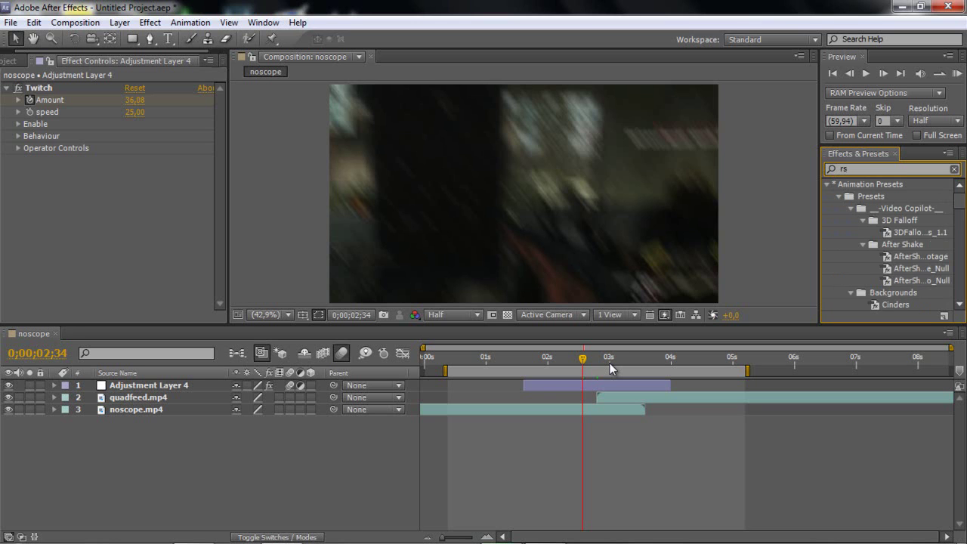
text(mb)
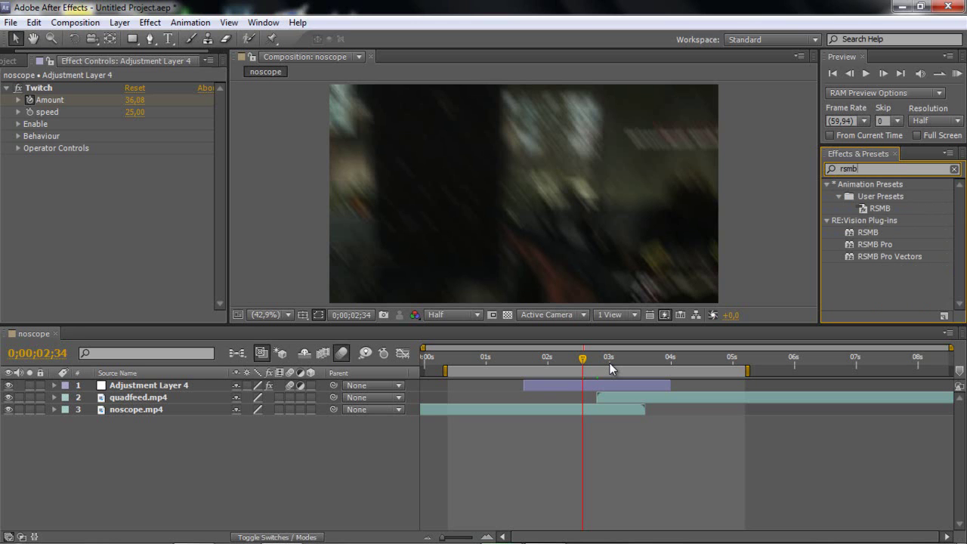
drag(867, 232, 597, 385)
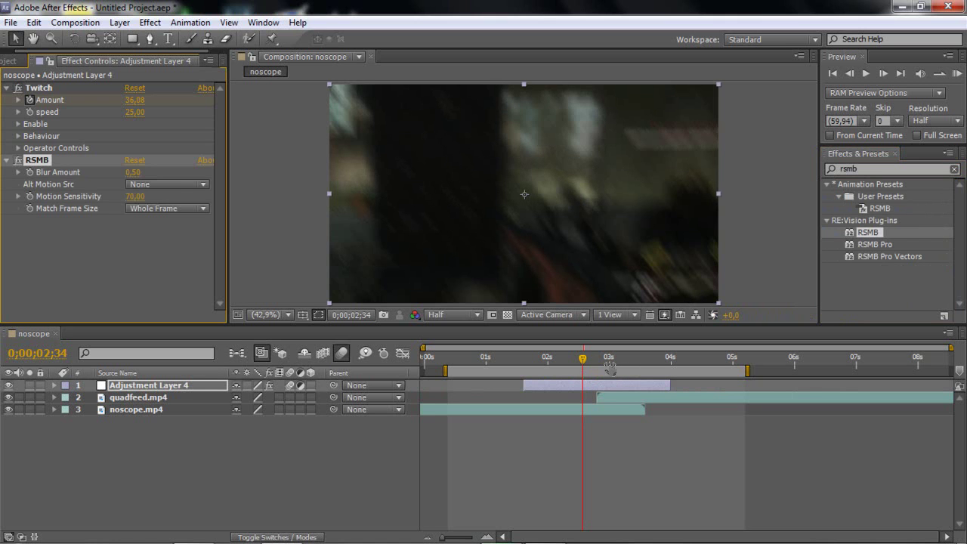
Step: Run a RAM preview of the noscope composition to check the Twitch transition with RSMB motion blur
key(space)
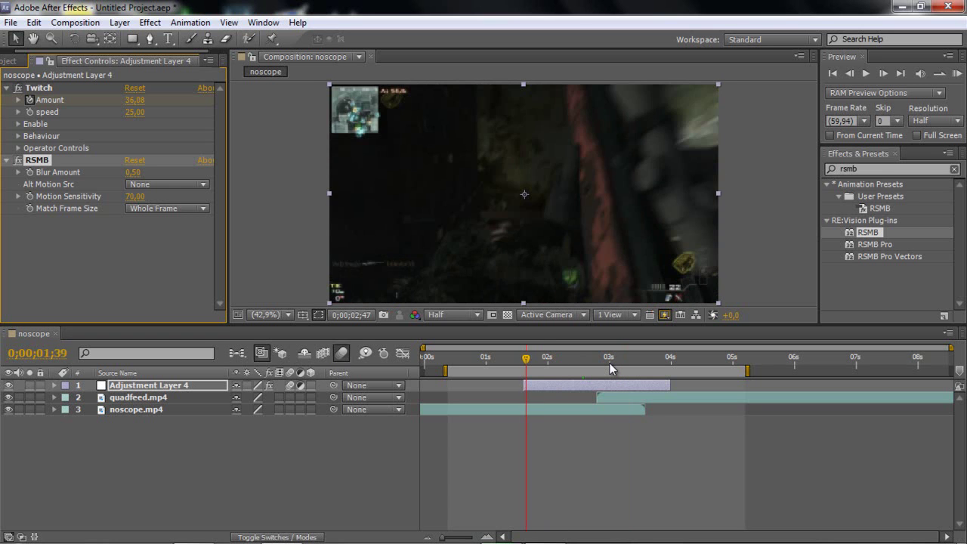
key(super)
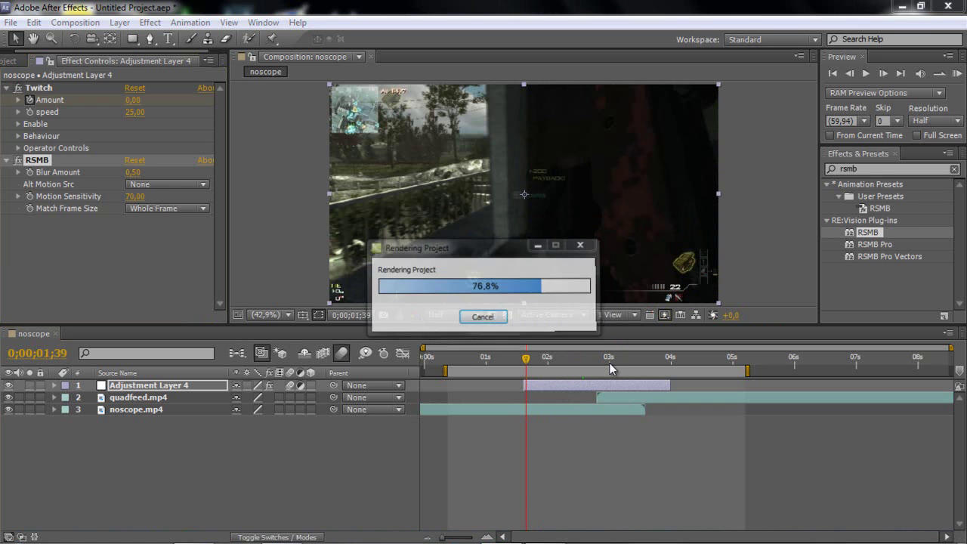
key(KP_0)
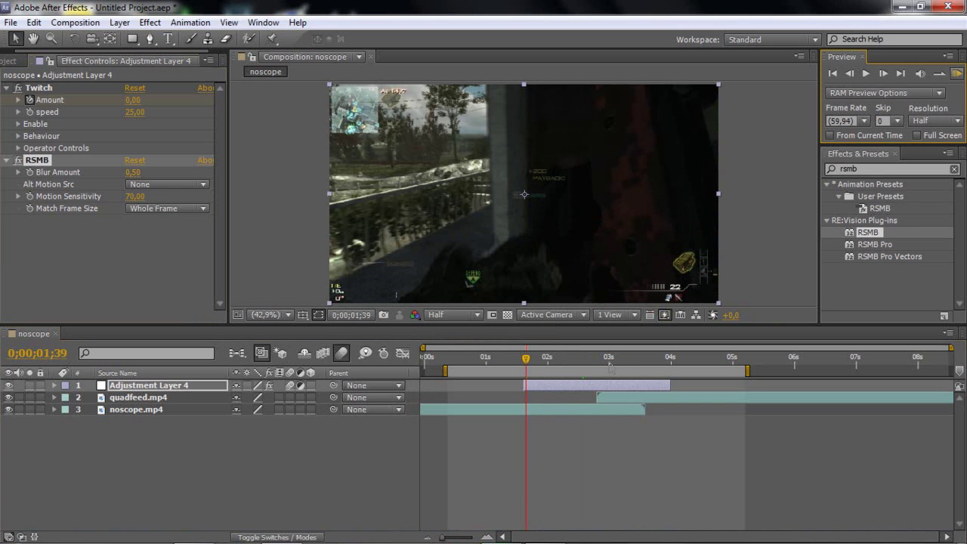